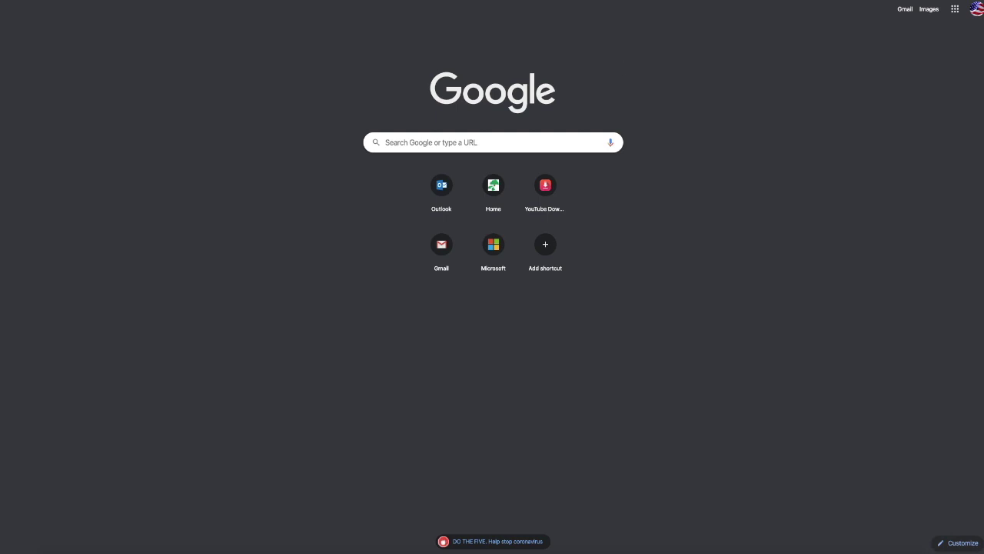
Open santa-clarita.com/building in Chrome to load the Building & Safety page.
type("SAN")
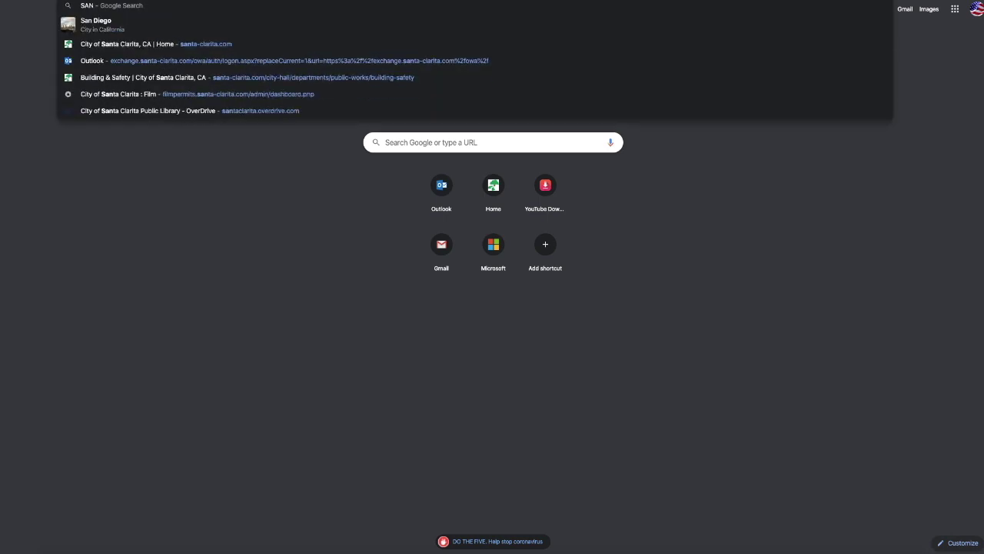
type("TA-CLARITA.COM")
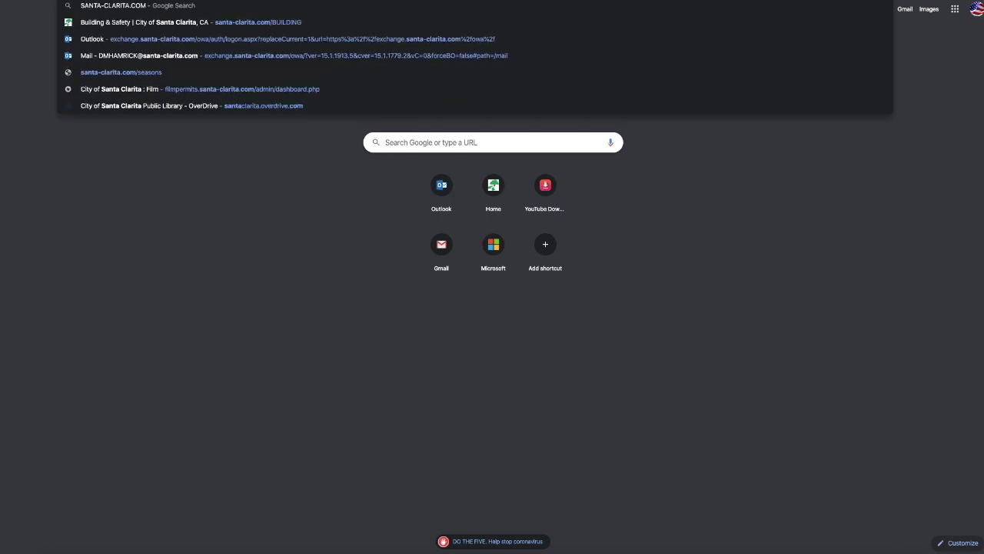
type("/BUILDING")
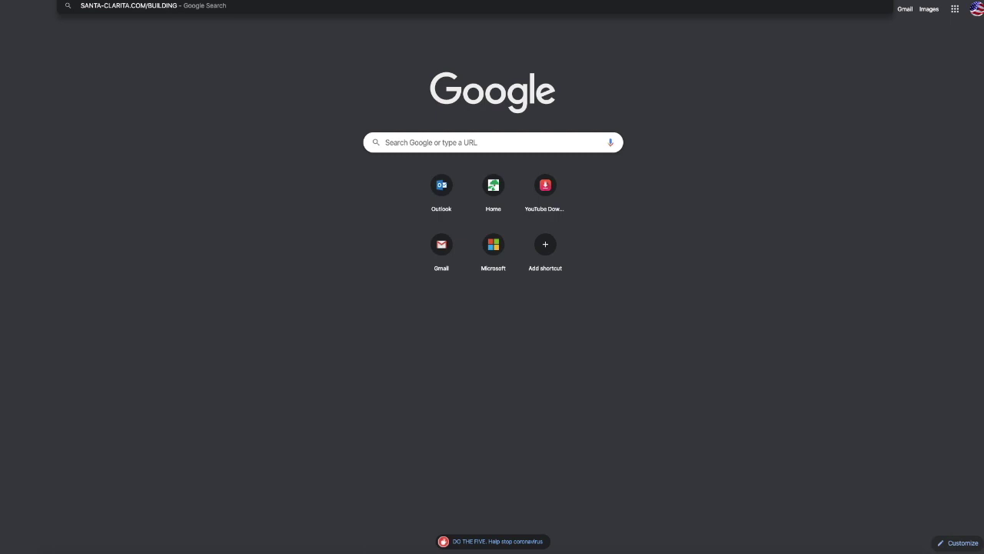
key("Return")
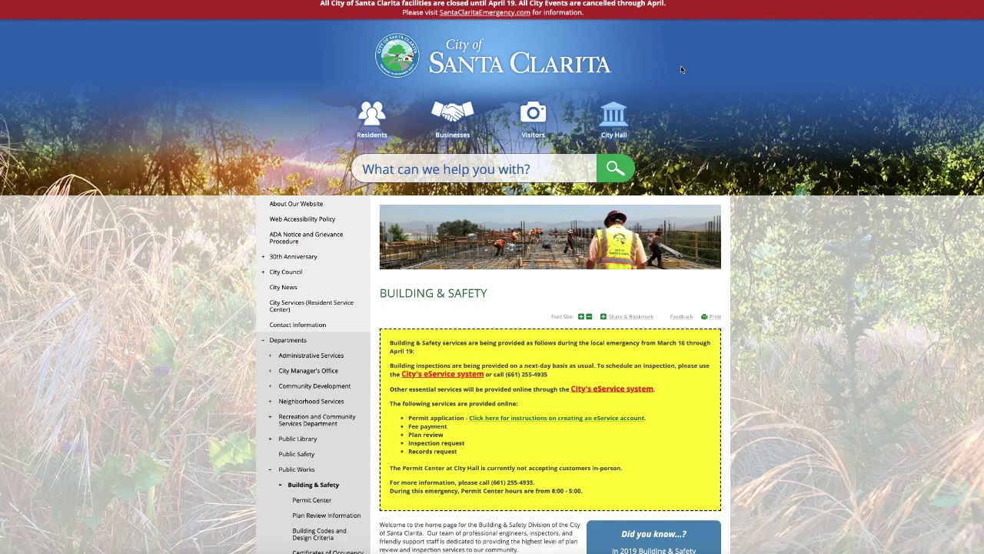
Scroll through the Building & Safety page to locate the City's eService link.
scroll(648, 89, "down", 1)
scroll(648, 89, "down", 3)
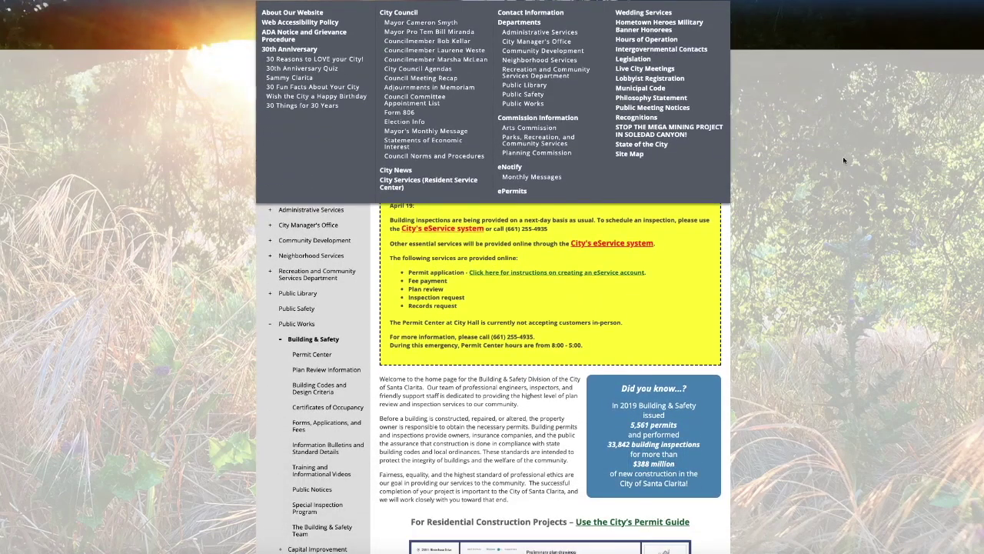
scroll(842, 156, "down", 2)
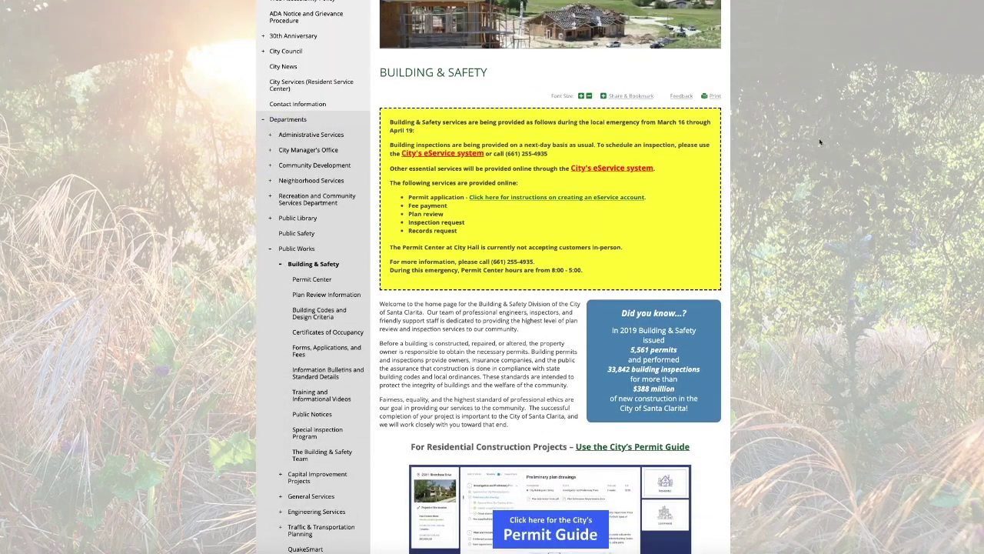
scroll(810, 131, "down", 4)
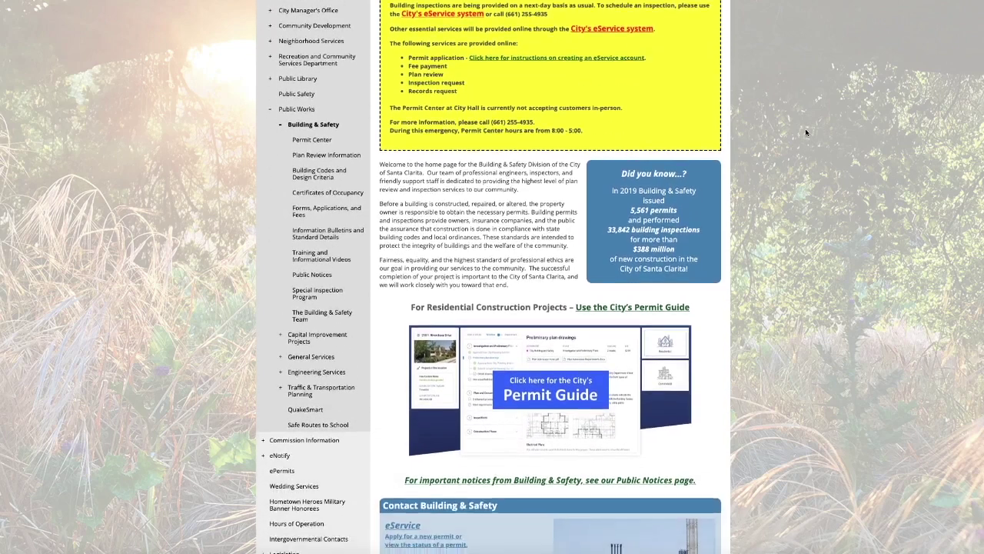
scroll(806, 133, "down", 3)
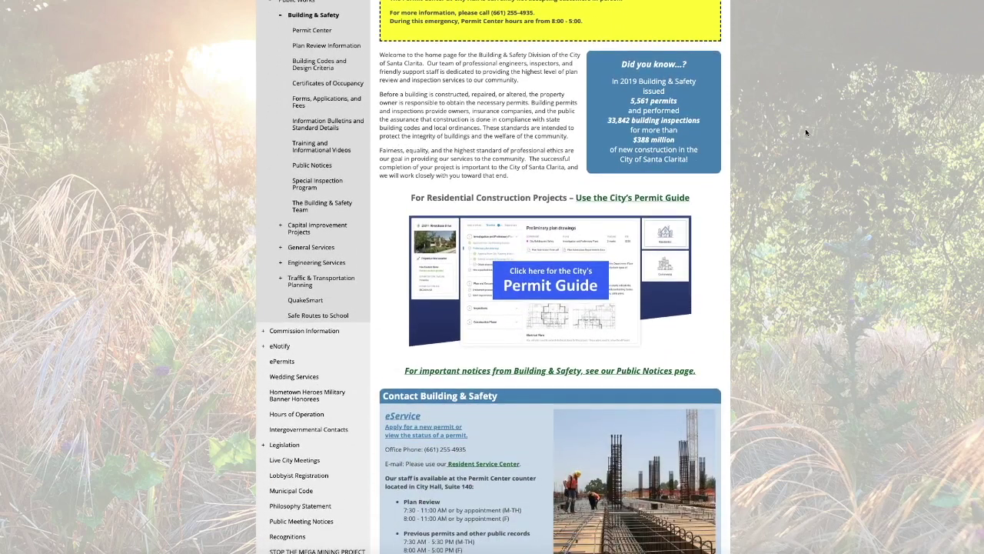
scroll(806, 133, "down", 5)
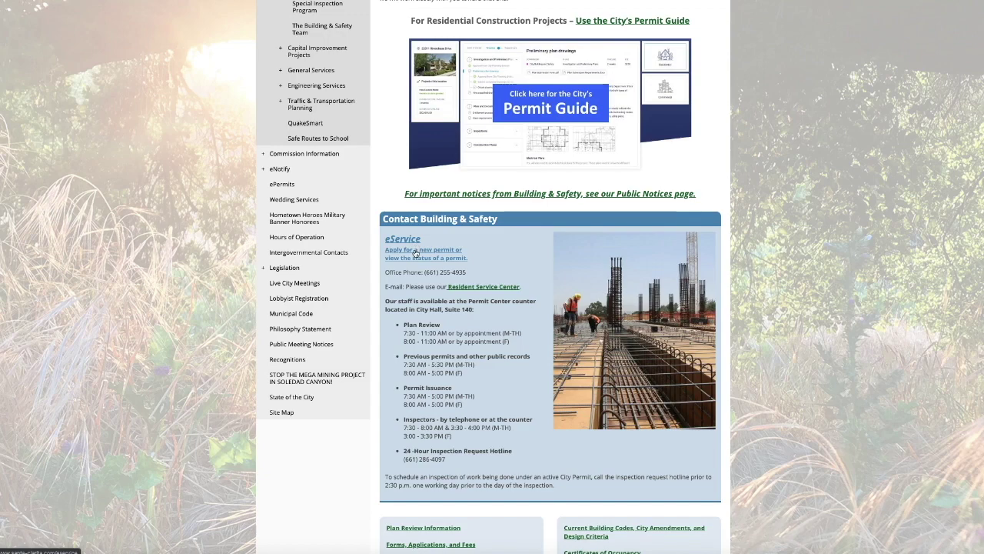
scroll(415, 252, "up", 5)
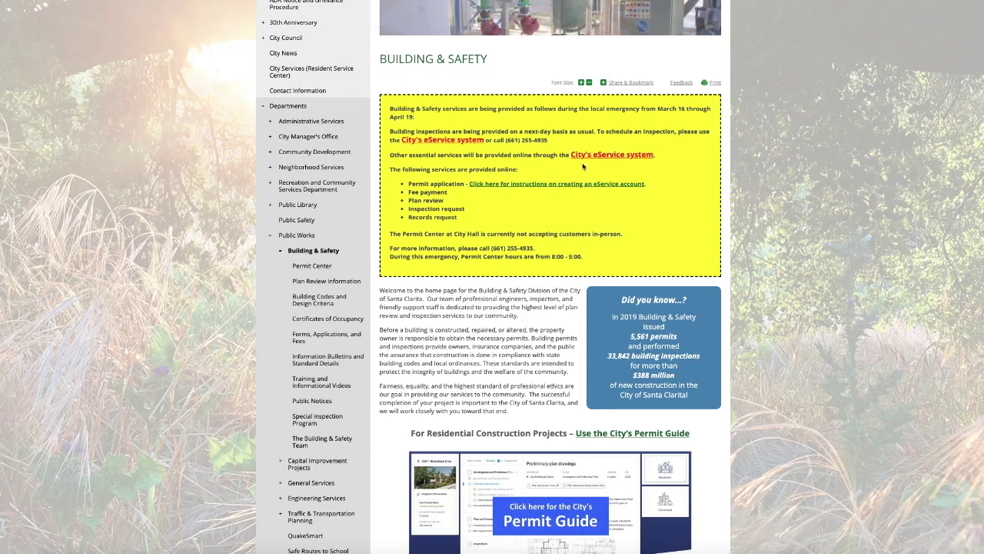
scroll(583, 166, "down", 1)
scroll(582, 166, "down", 5)
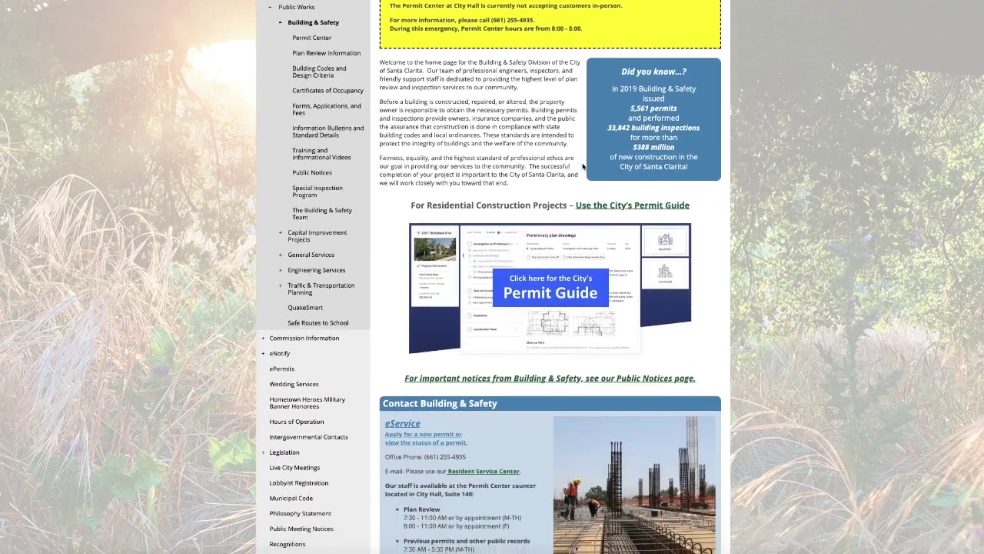
scroll(583, 166, "down", 3)
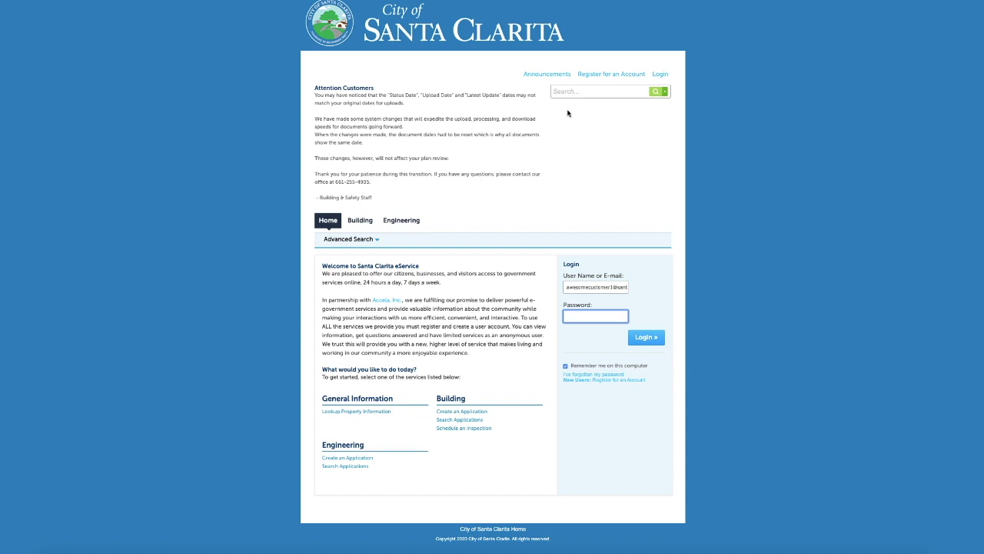
Start registering a new account from the eService home page.
left_click(613, 74)
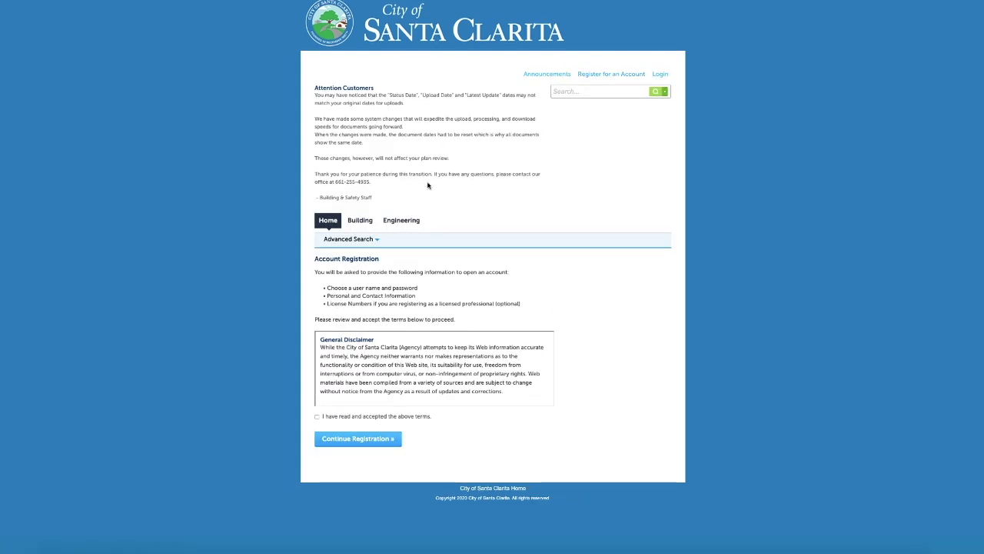
Accept the General Disclaimer terms and continue to registration Step 2.
mouse_move(355, 274)
scroll(453, 377, "down", 1)
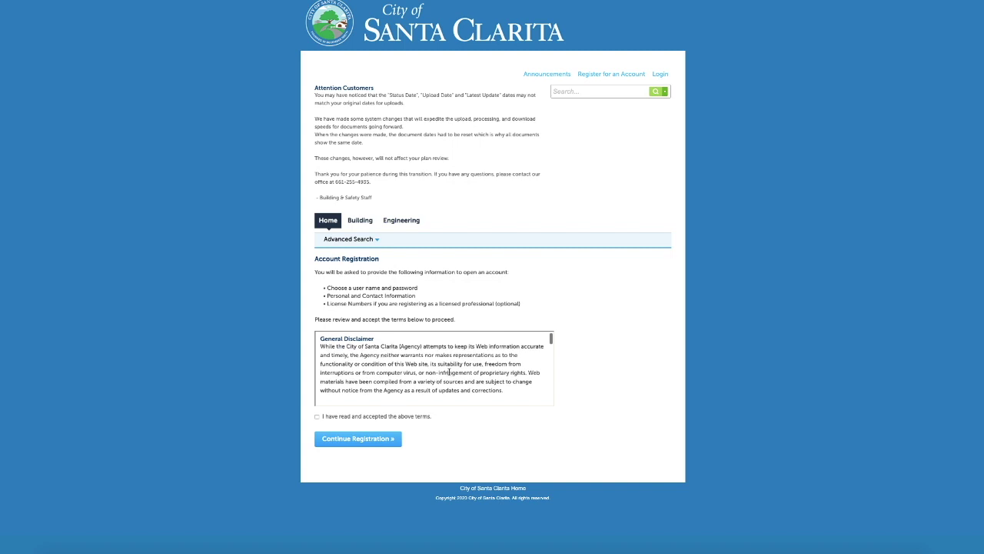
left_click(316, 417)
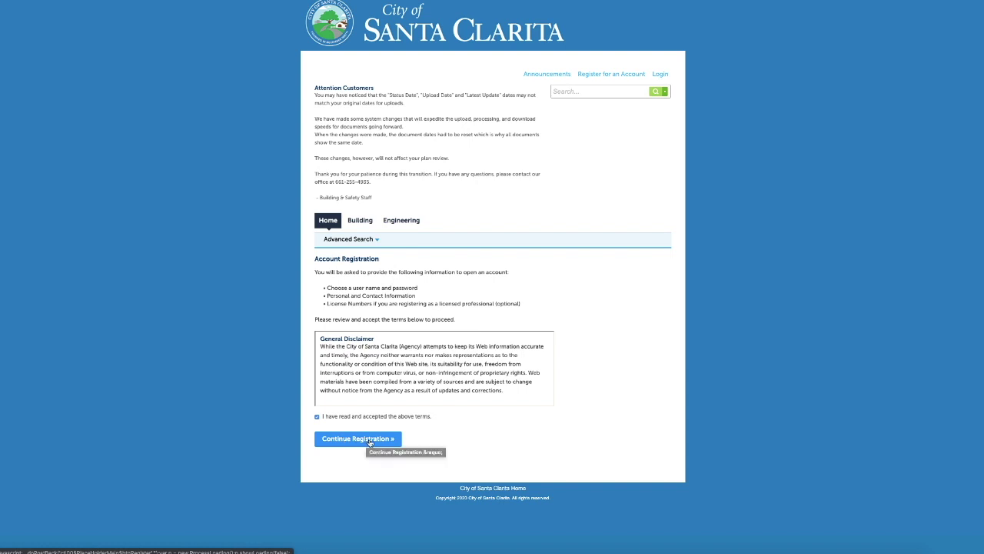
left_click(370, 441)
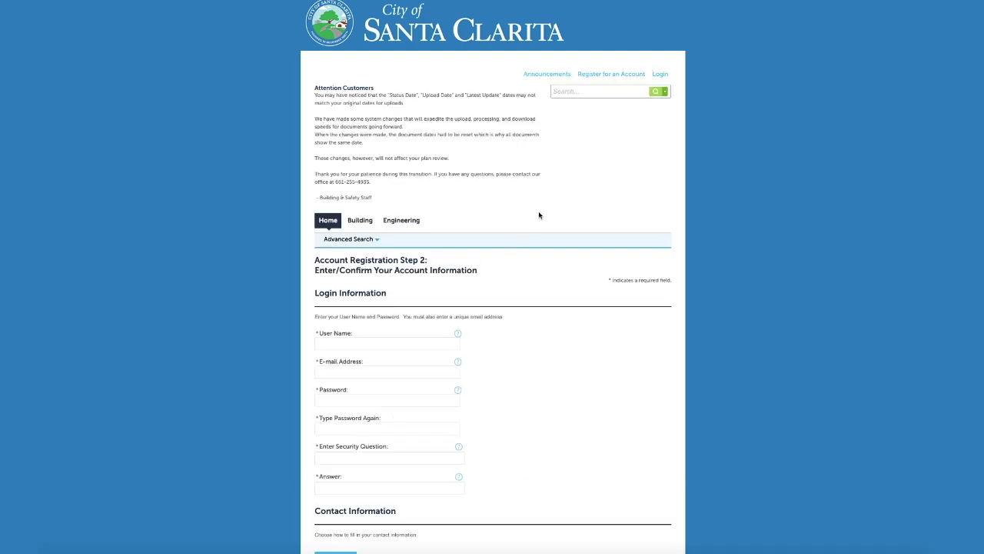
Enter the new account's user name and e-mail address.
scroll(539, 213, "down", 3)
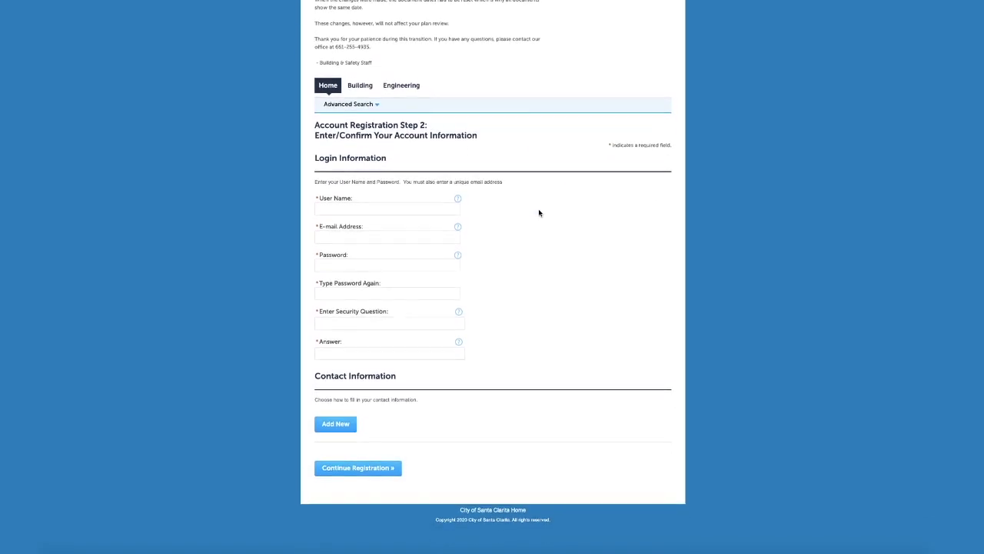
left_click(405, 209)
type("AWESOMECUSTOMER")
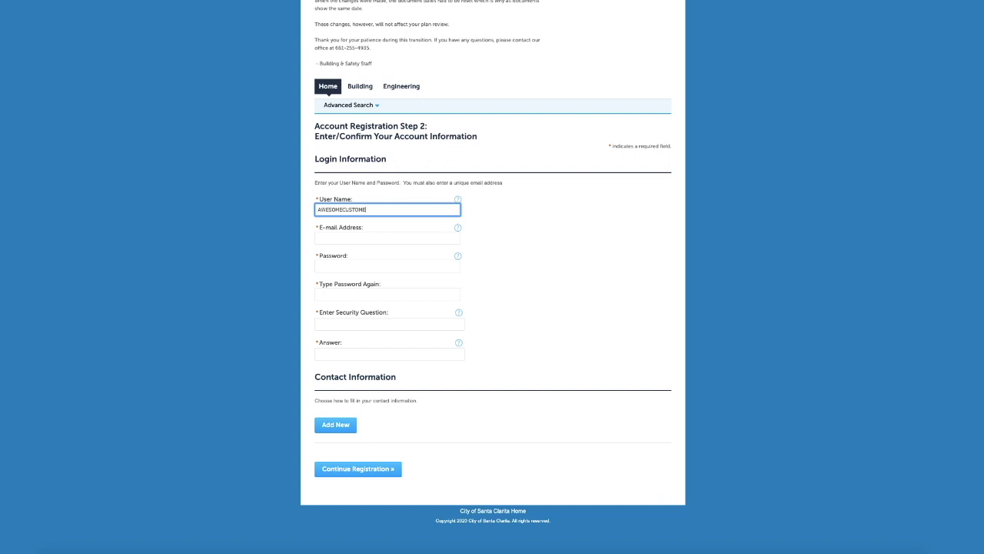
key("Tab")
key("Tab")
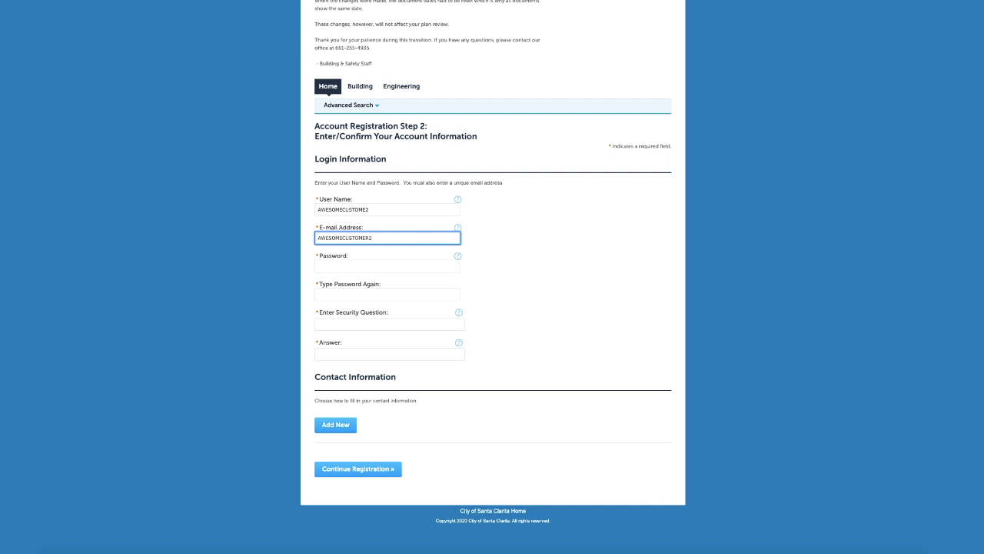
key("Tab")
key("Tab")
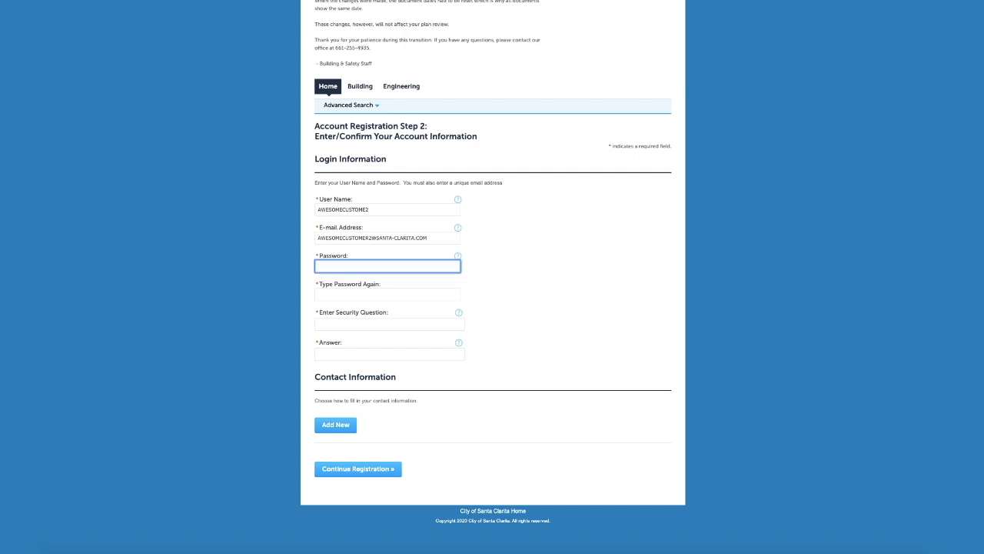
Enter the password twice and the security question 'WHERE DO I LIVE' with its answer.
type("password123")
key("Tab")
type("password123")
key("Tab")
key("Tab")
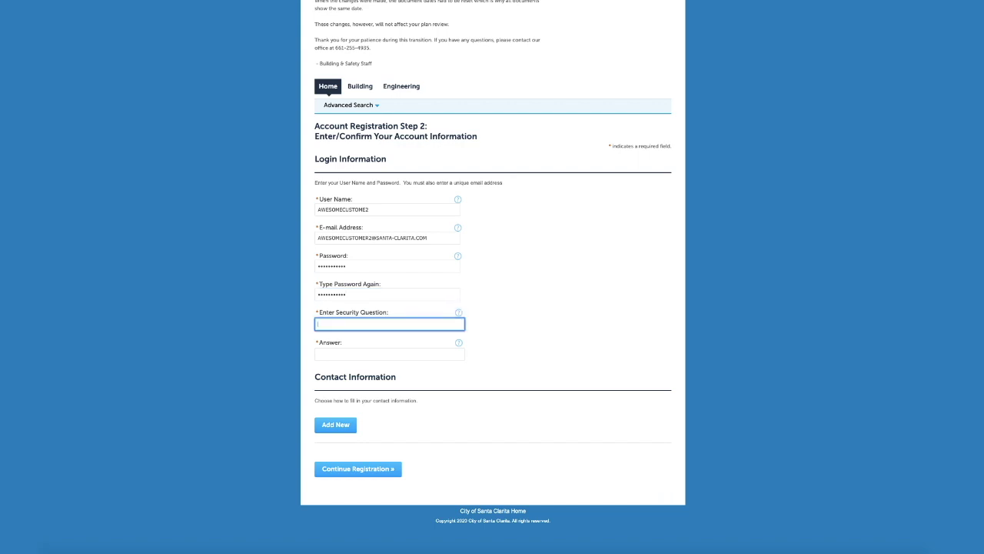
type("WHERE DO I LIVE")
key("Tab")
key("Tab")
type("SANTA CLARITA")
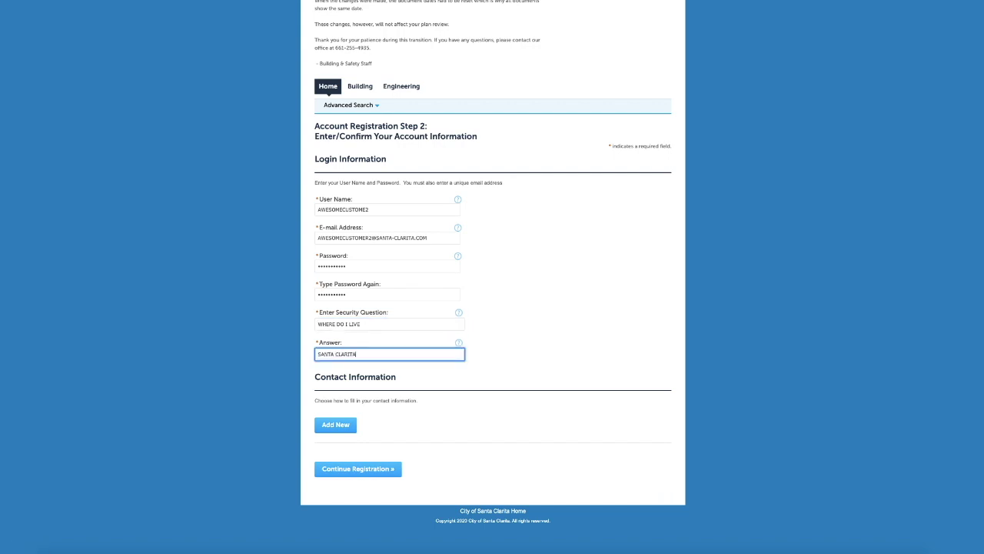
key("Tab")
key("Tab")
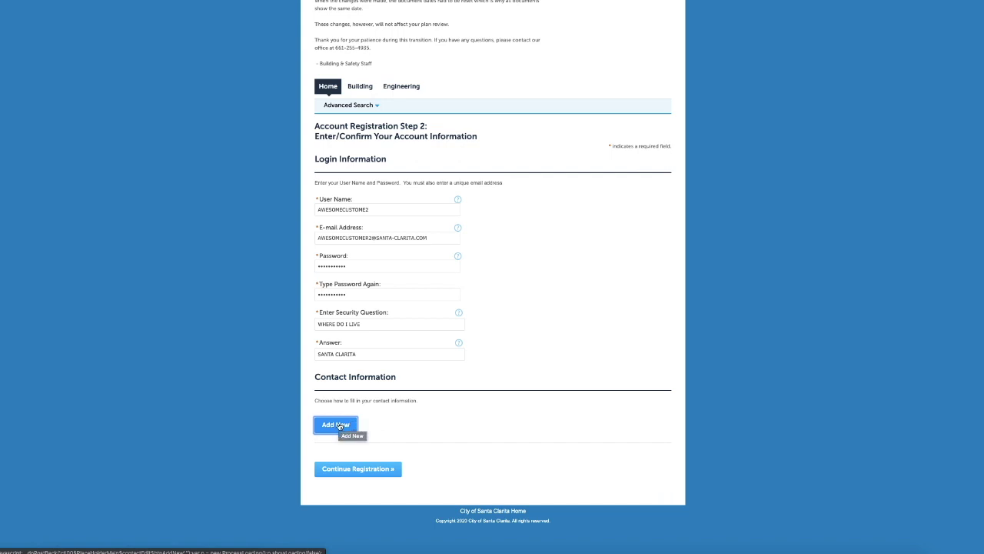
Add a new contact with the contact's full name and business name 'S Construct'.
left_click(339, 424)
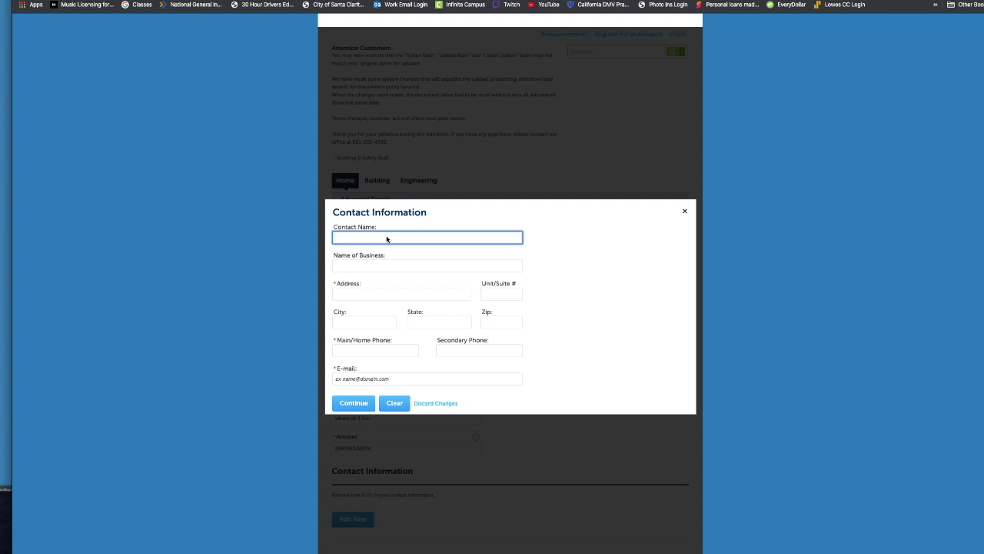
type("Jim Smith")
key("Tab")
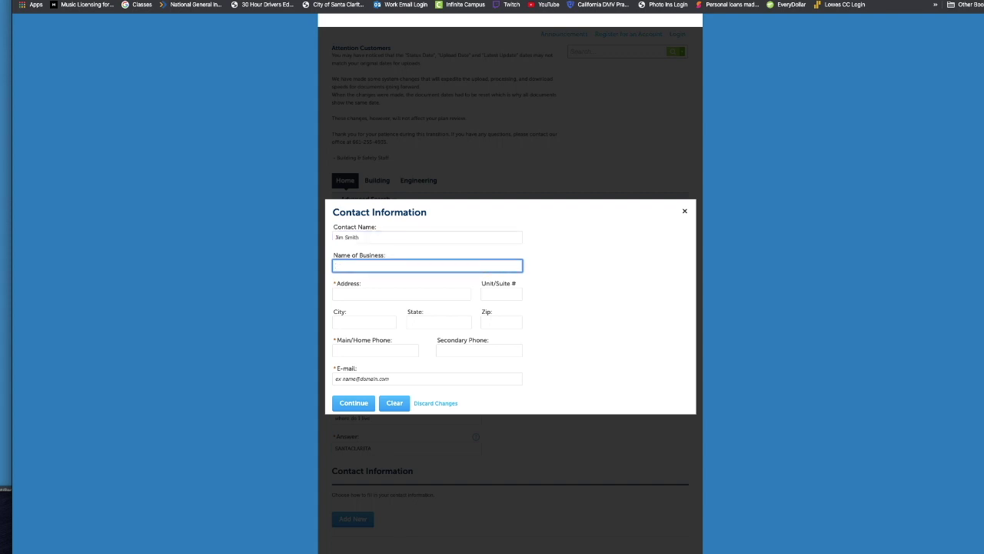
type("S Construction Inc.")
Fill in the contact's street address, unit number, city, state and zip code.
left_click(402, 294)
type("12343")
type(" MIN")
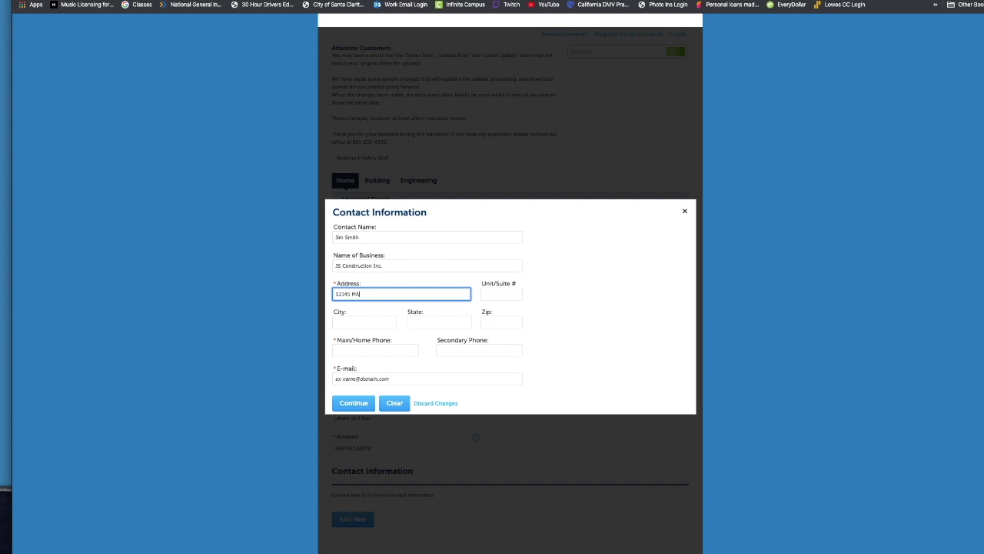
type(" STREET")
key("Tab")
type("101")
key("Tab")
type("SANTA CLARITA")
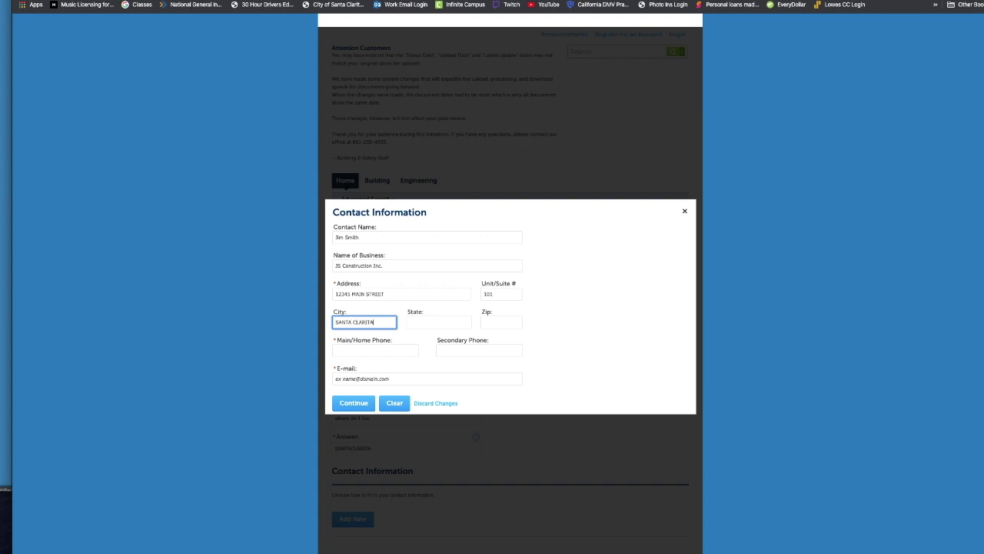
key("Tab")
type("CA")
key("Tab")
type("913")
key("Tab")
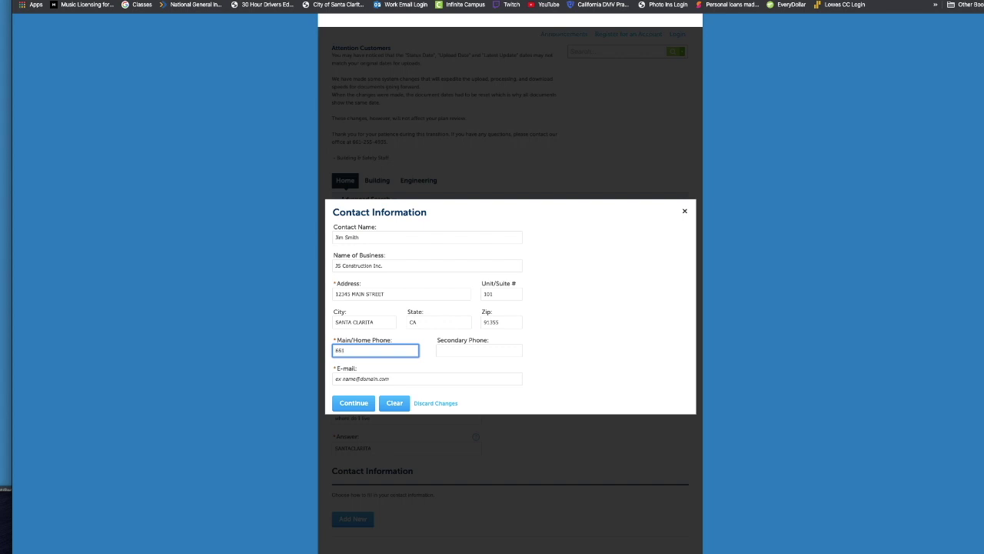
Enter the contact's main phone number and e-mail, then save the contact.
left_click(479, 350)
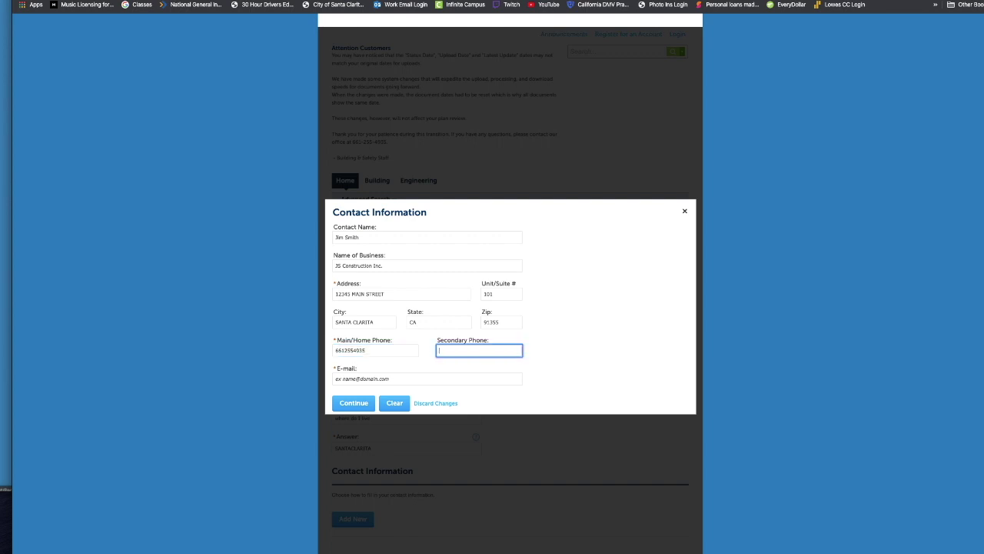
left_click(427, 378)
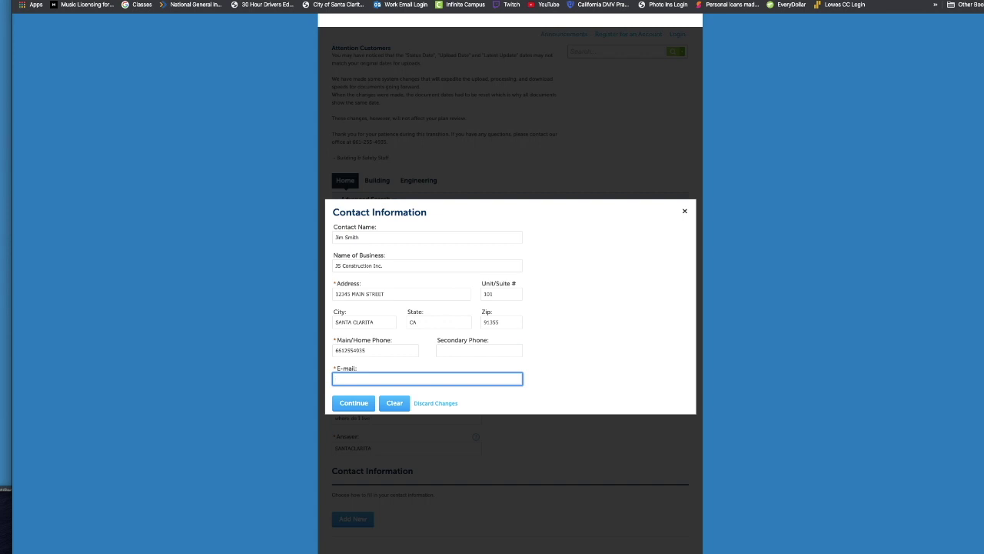
left_click(355, 404)
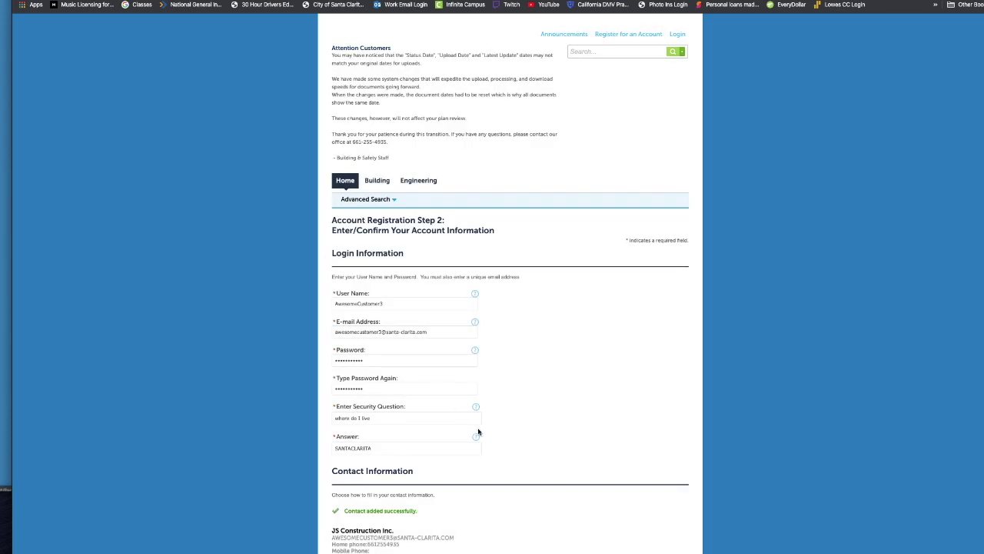
Submit the completed Step 2 form to create the eService account.
scroll(476, 432, "down", 2)
scroll(476, 431, "down", 1)
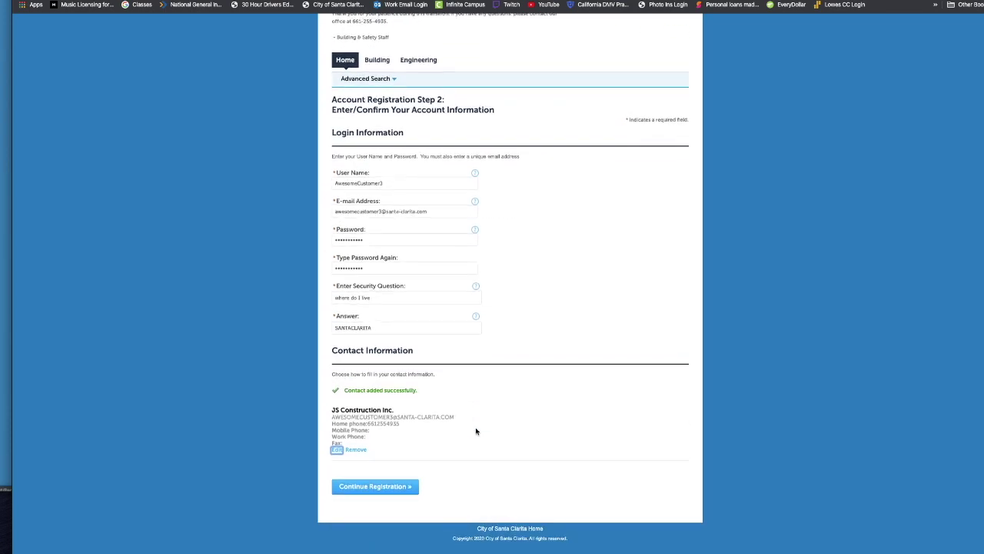
left_click(384, 486)
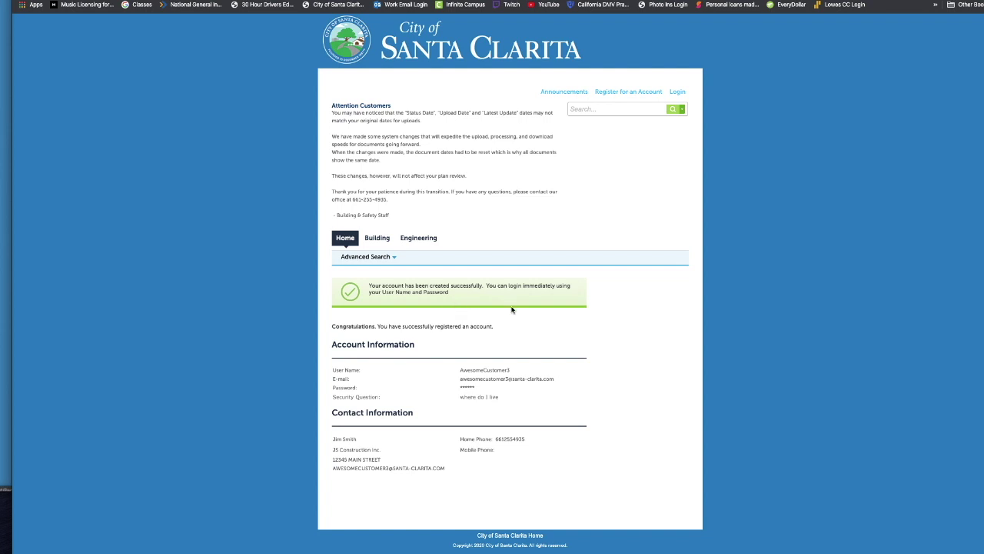
Log in with the new account's user name and password, retrying after the invalid-login error.
left_click(677, 92)
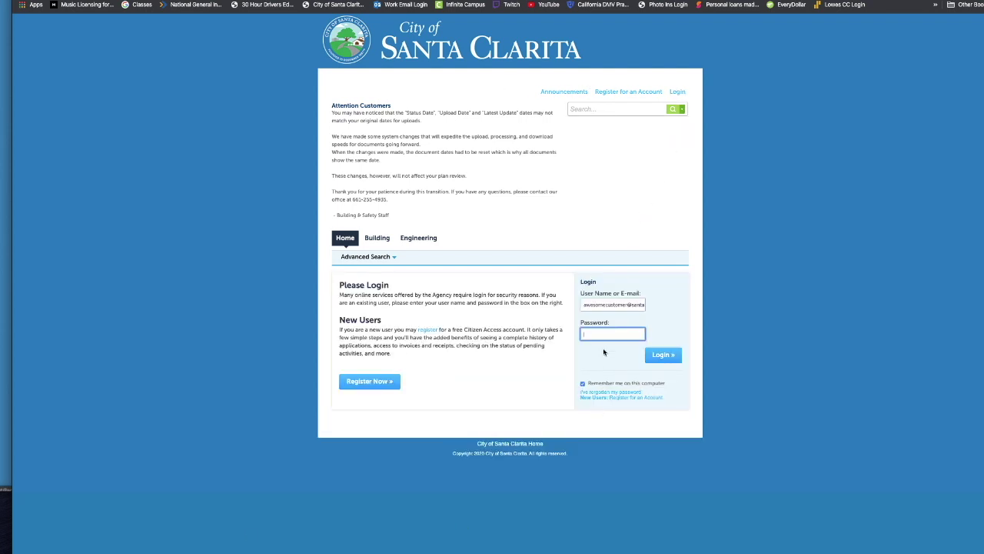
left_click(628, 305)
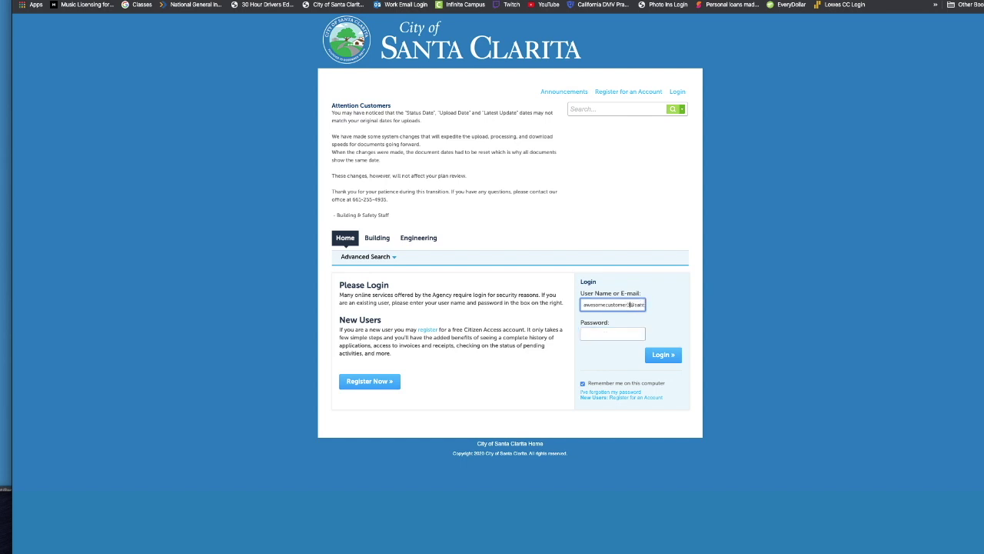
key("Tab")
type("••••••••")
key("Return")
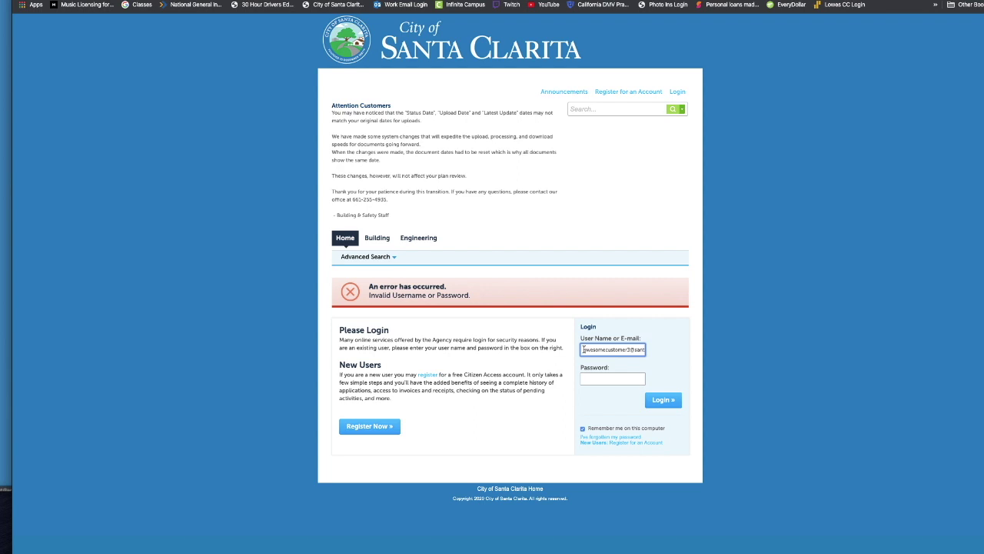
left_click(583, 349)
key("End")
left_click(599, 376)
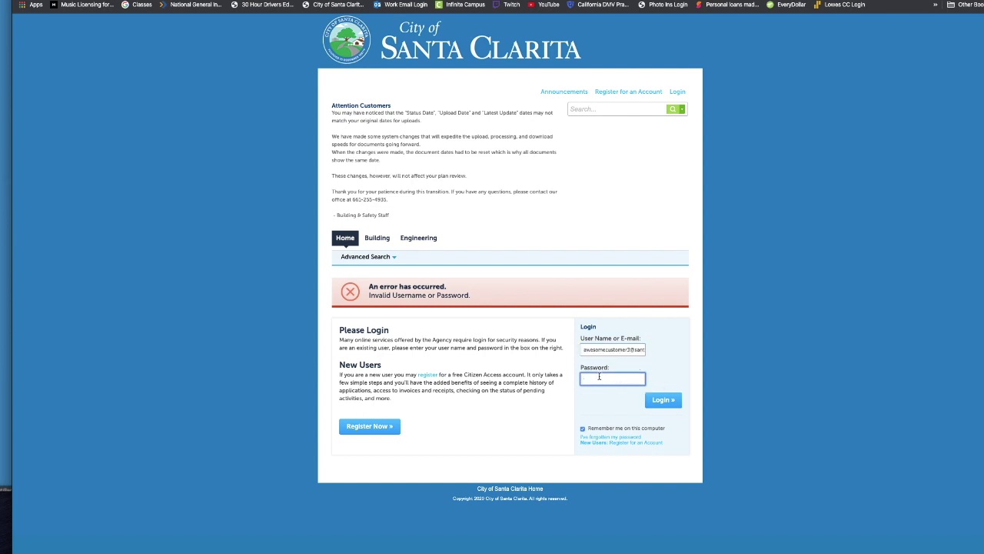
type("•")
key("Return")
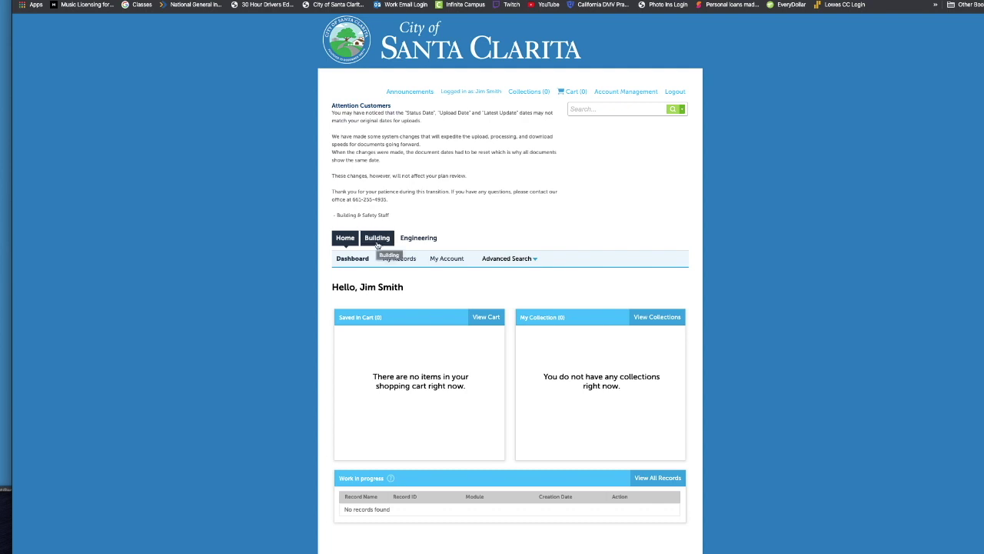
Start a new Building application and accept its general disclaimer terms.
left_click(377, 240)
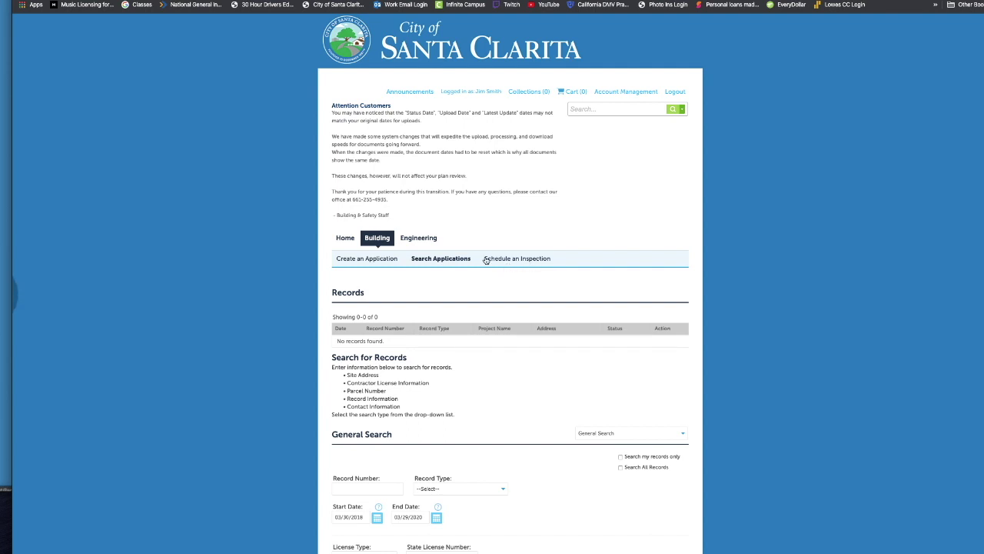
left_click(368, 259)
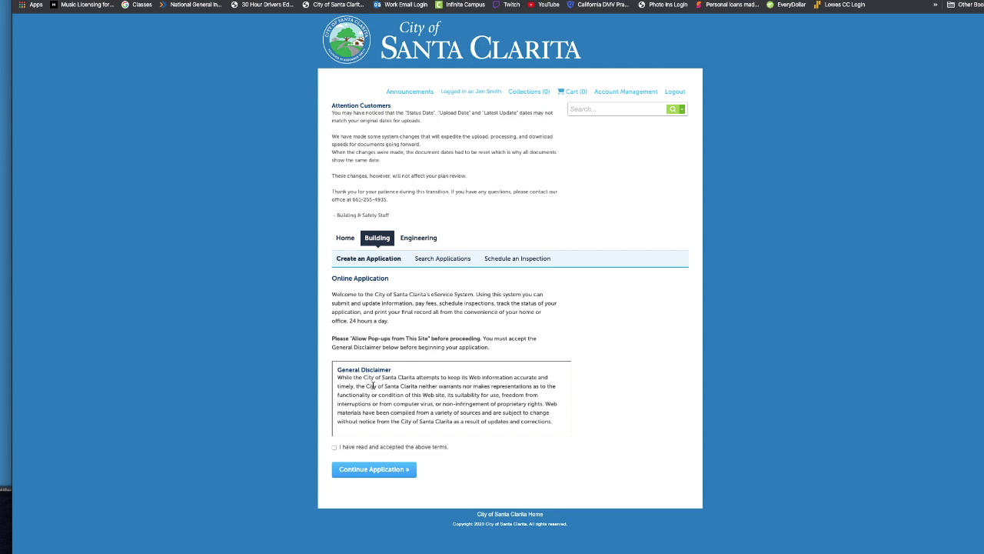
left_click(334, 447)
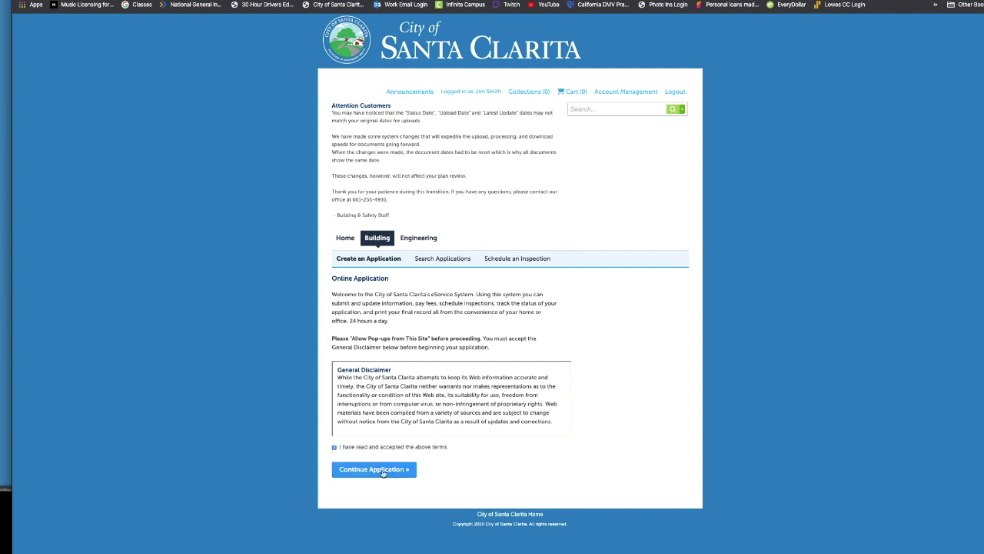
left_click(383, 470)
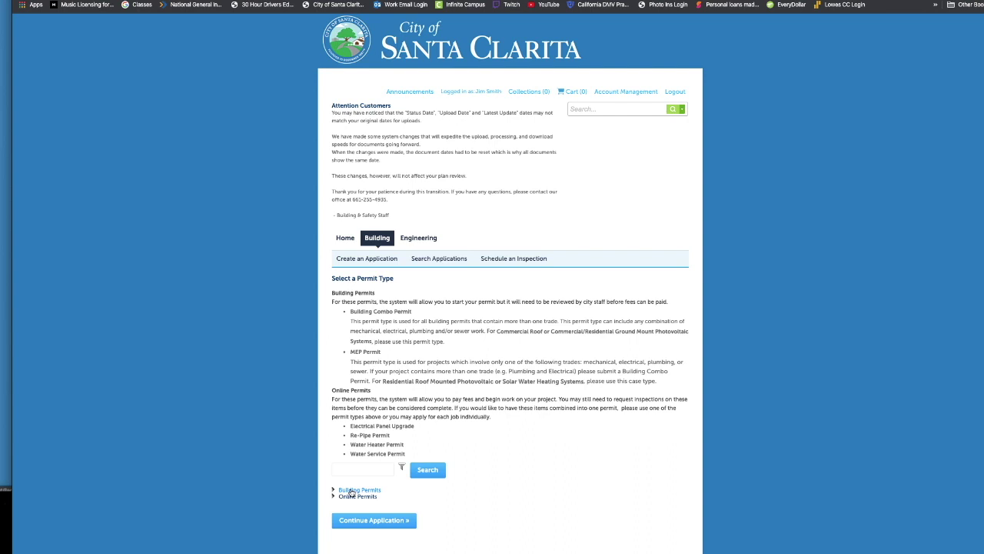
Choose Building Combo Permit under Building Permits and continue the application.
left_click(350, 491)
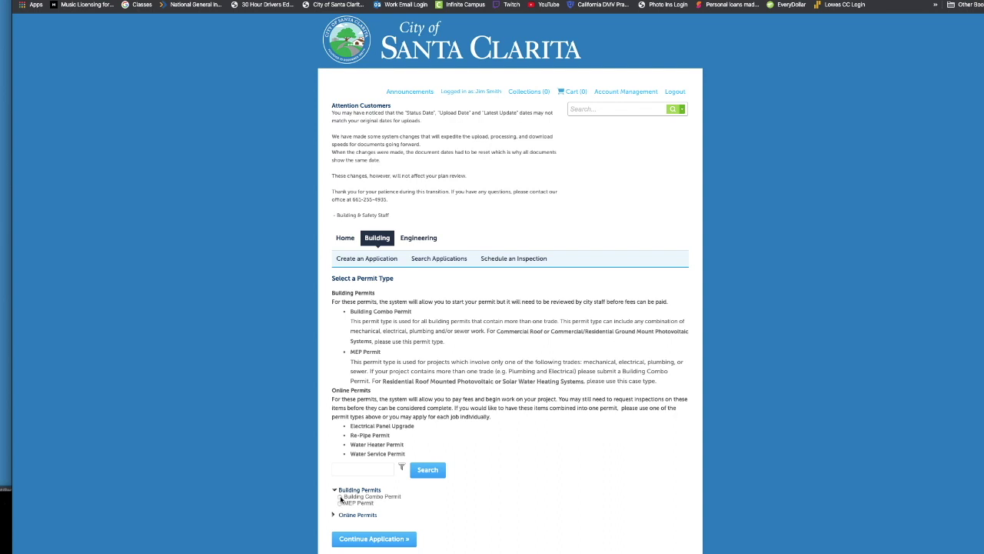
left_click(342, 497)
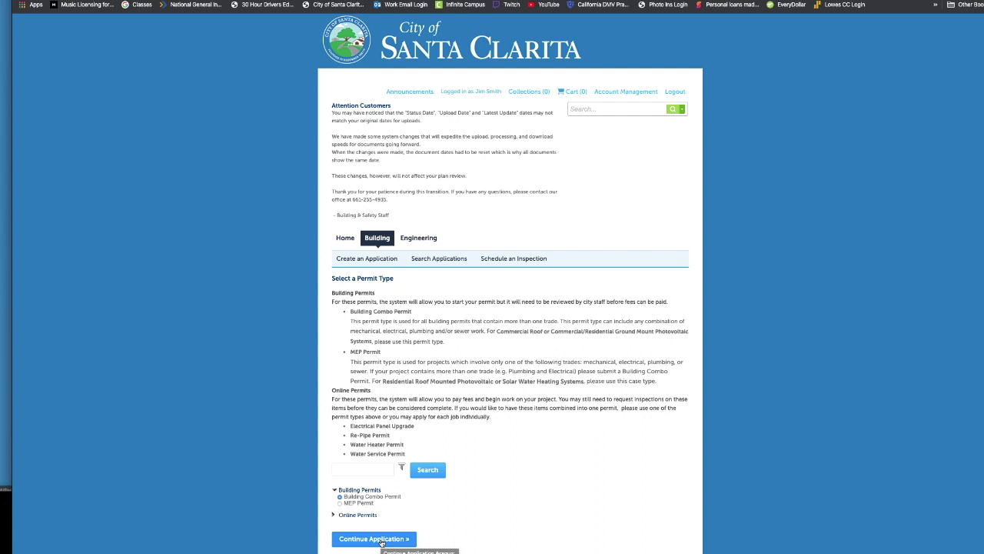
left_click(380, 541)
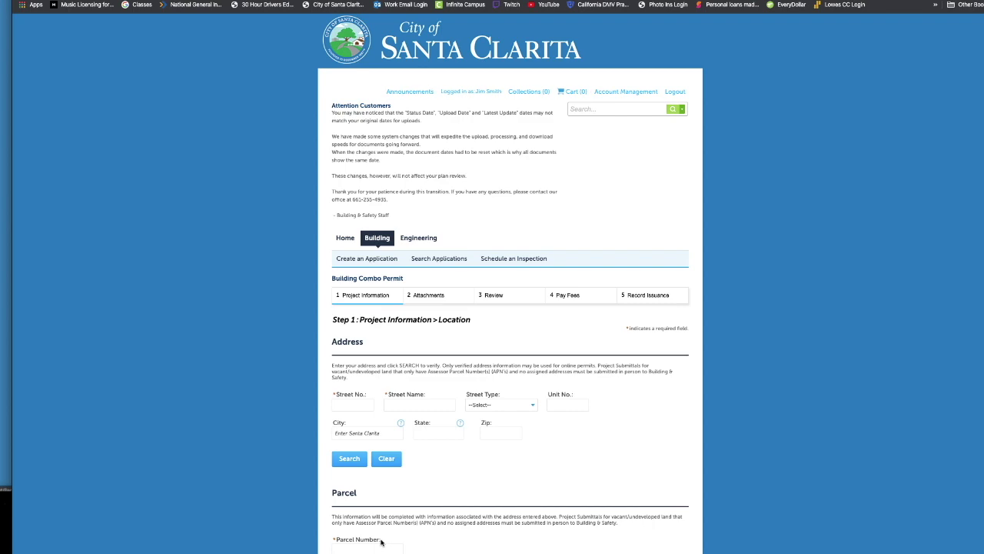
Enter 23929 as the project's street number and 'valenc' as the street name.
scroll(494, 496, "down", 1)
scroll(494, 496, "down", 3)
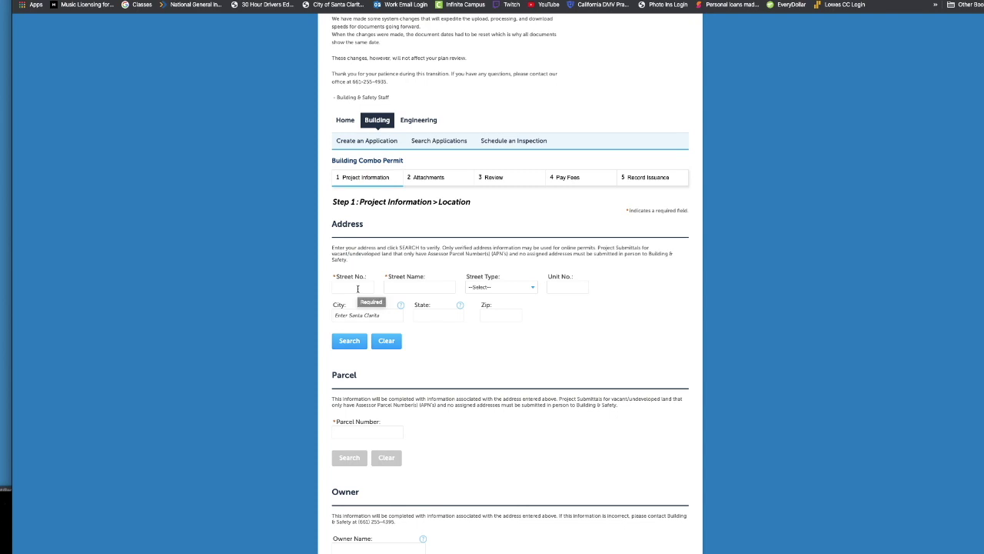
left_click(357, 288)
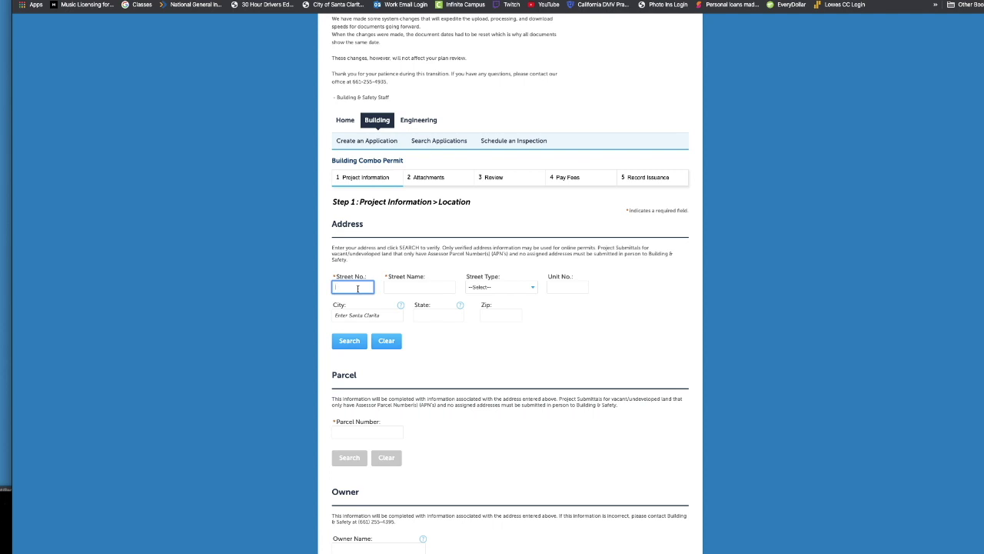
type("23929")
left_click(419, 286)
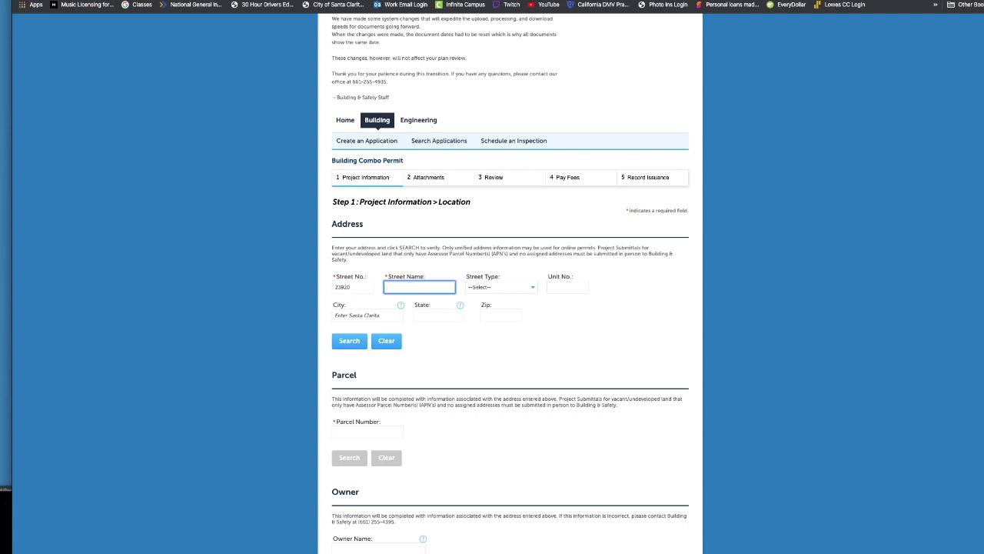
type("valenc")
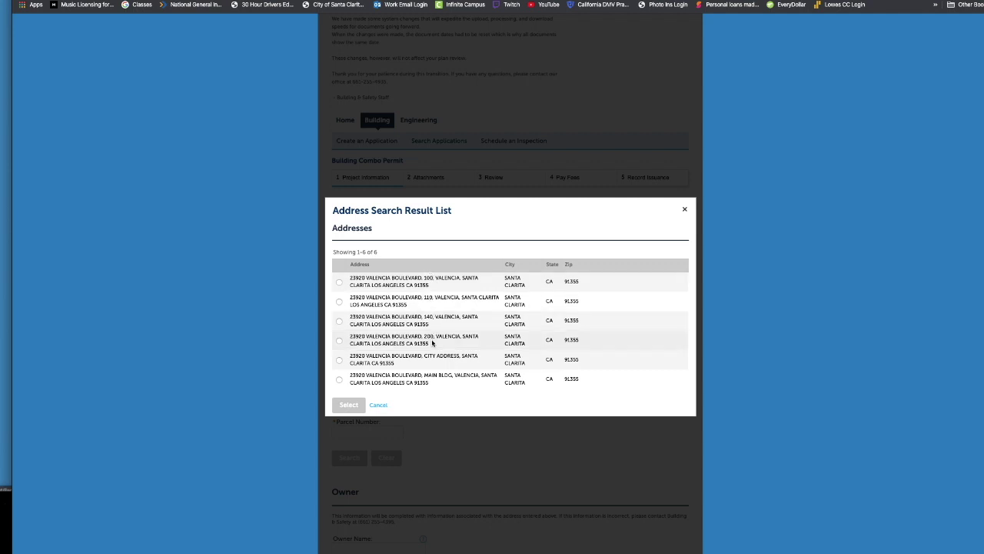
Cancel the address results without choosing one and erase the 'valencia' street name entry.
left_click(377, 405)
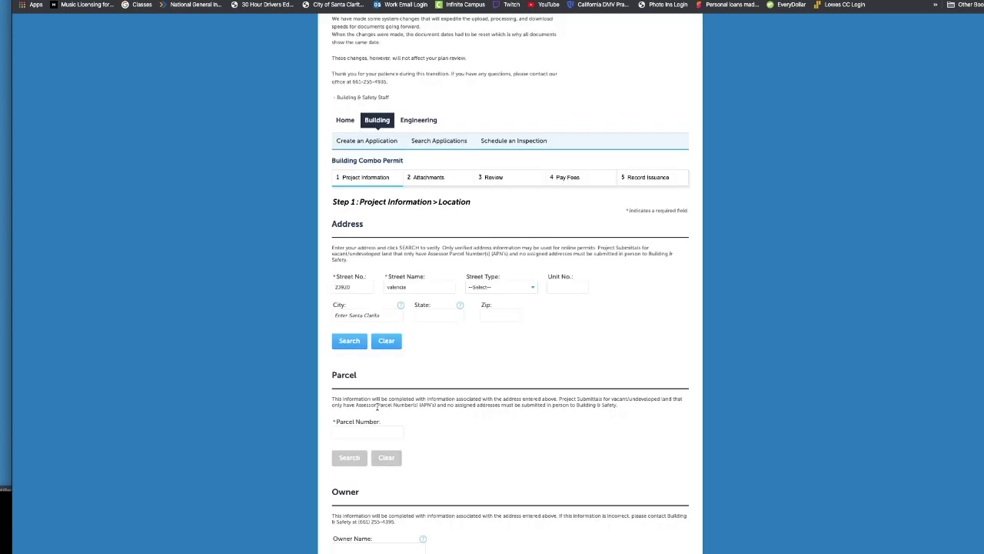
left_click(431, 285)
key("BackSpace")
key("BackSpace")
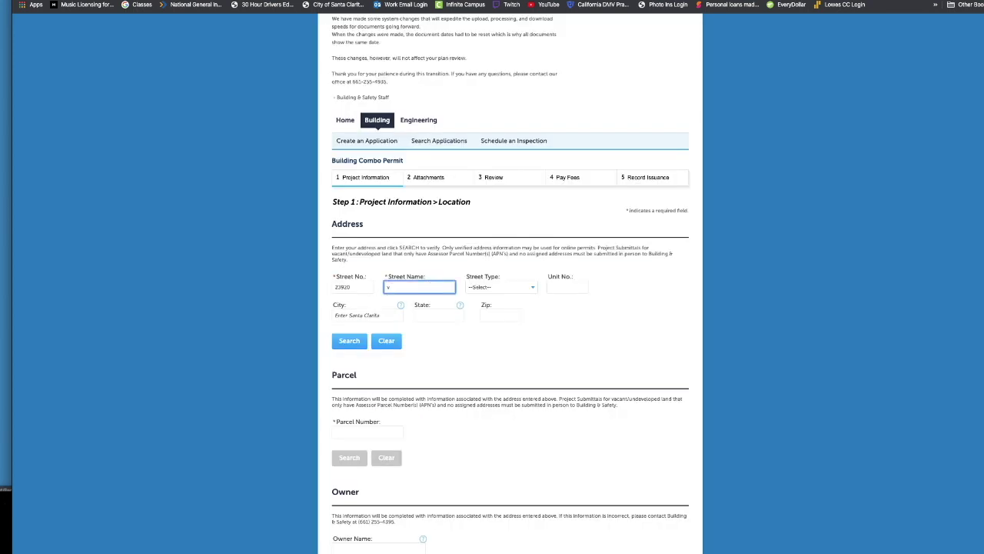